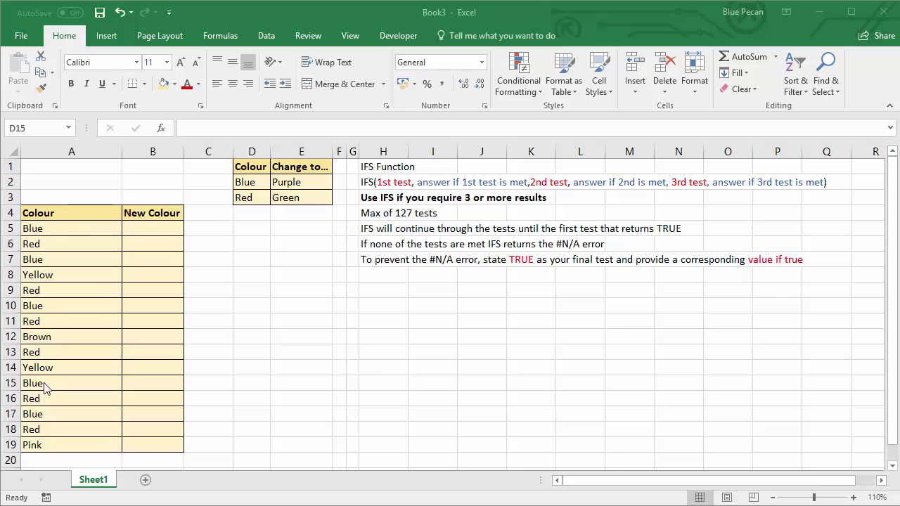
- Start an IFS formula in B5 whose first test is A5=$D$2, returning $E$2, with absolute references to the lookup cells
left_click(156, 231)
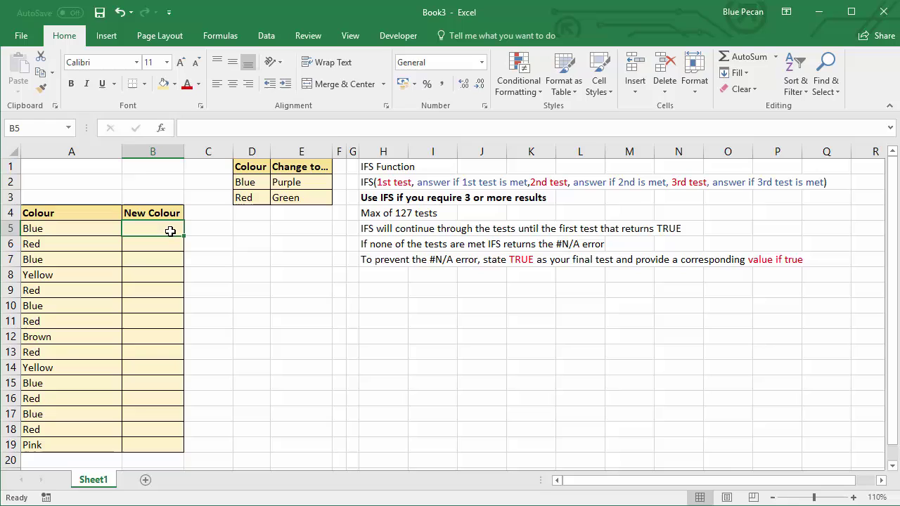
type("=ifs")
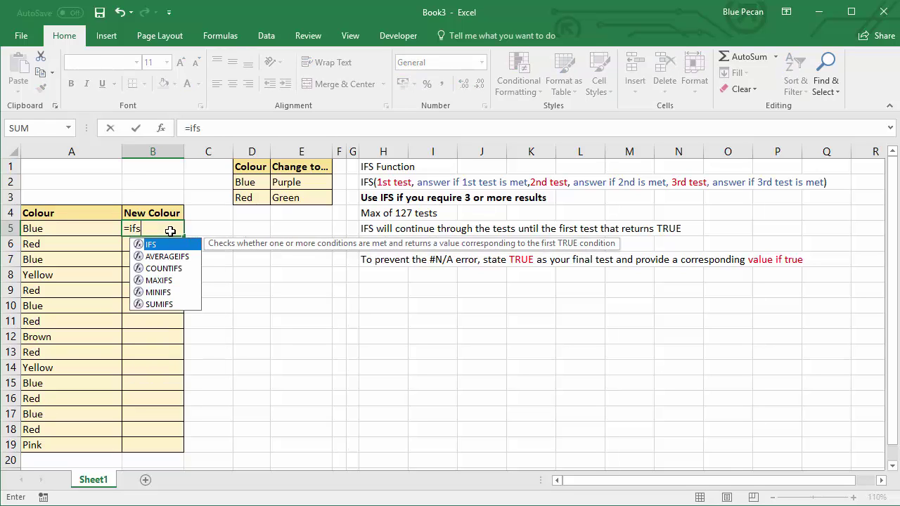
type("(")
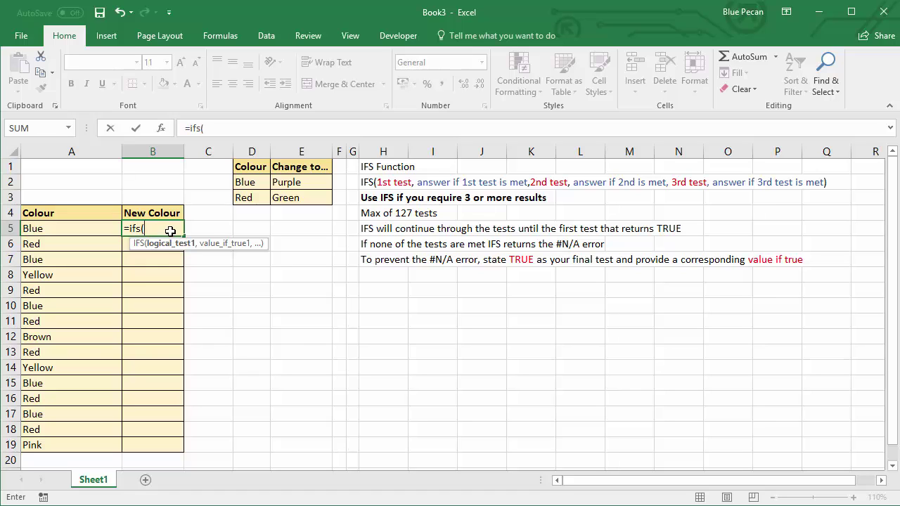
left_click(82, 223)
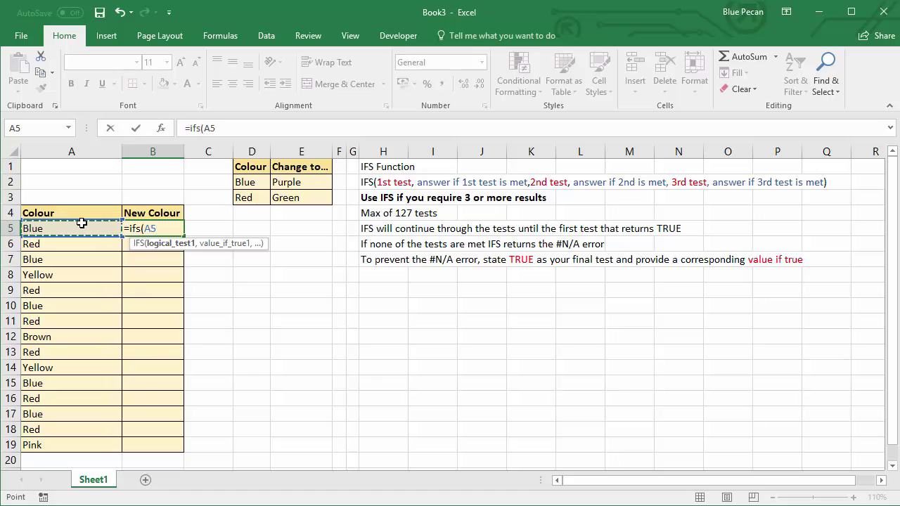
type("+")
key("BackSpace")
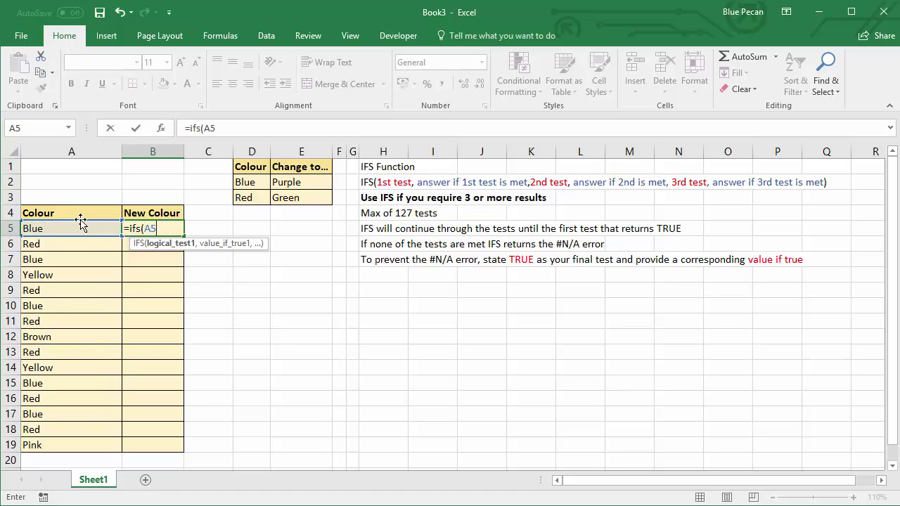
type("=")
left_click(250, 180)
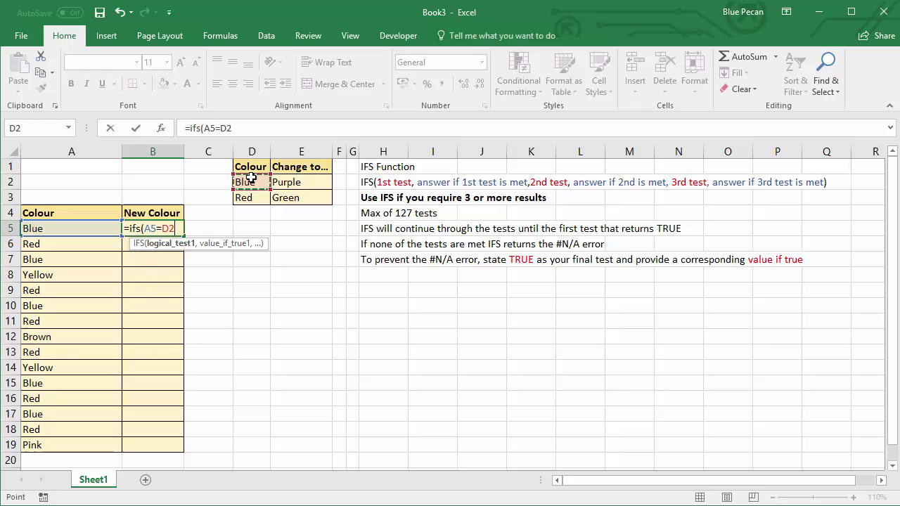
key("F4")
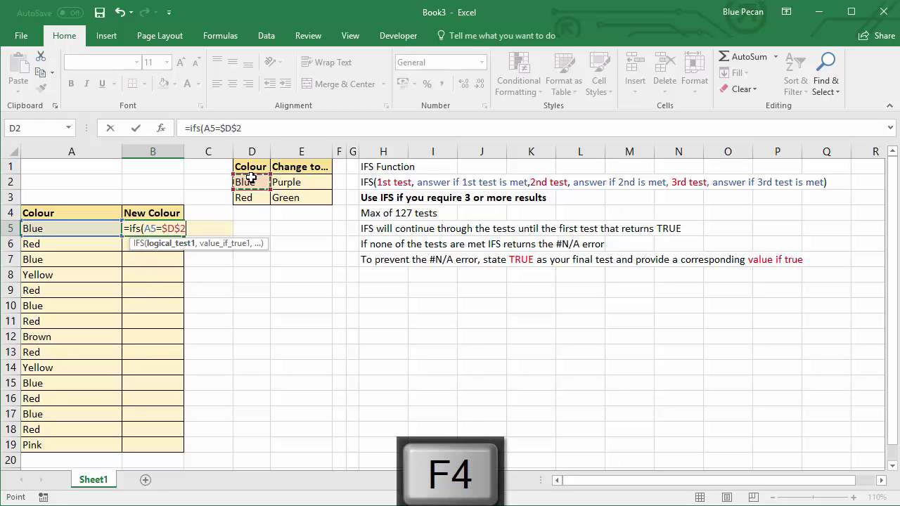
type(",")
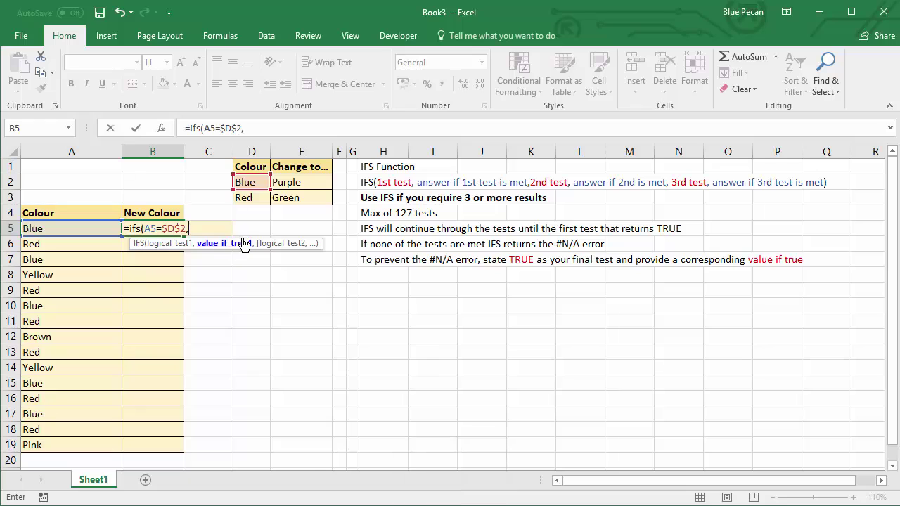
left_click(292, 181)
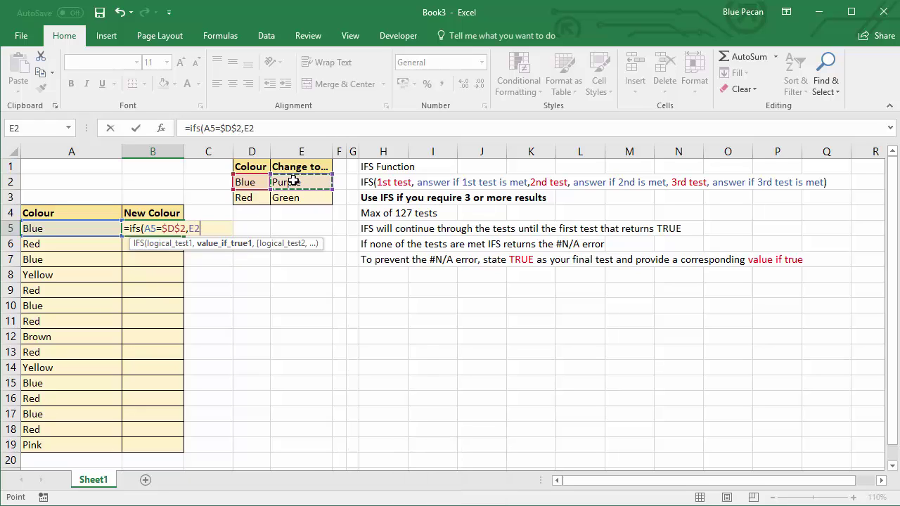
key("F4")
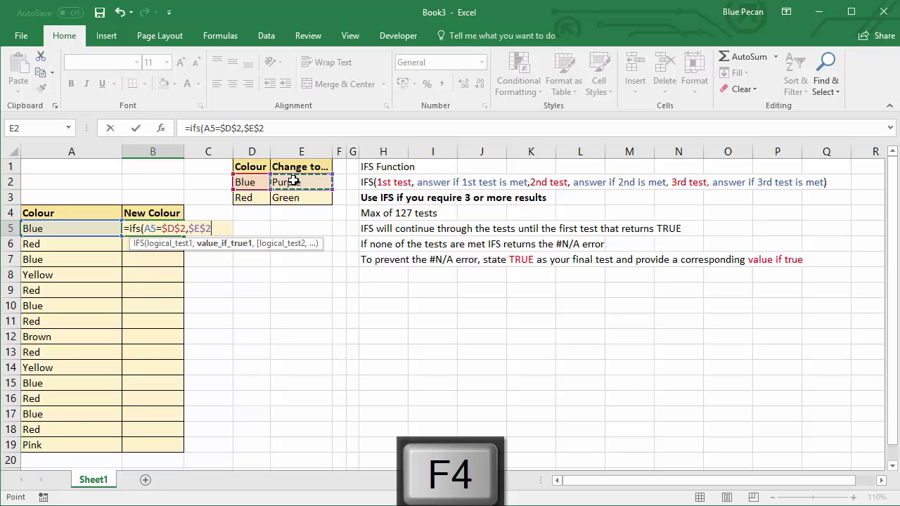
type(",")
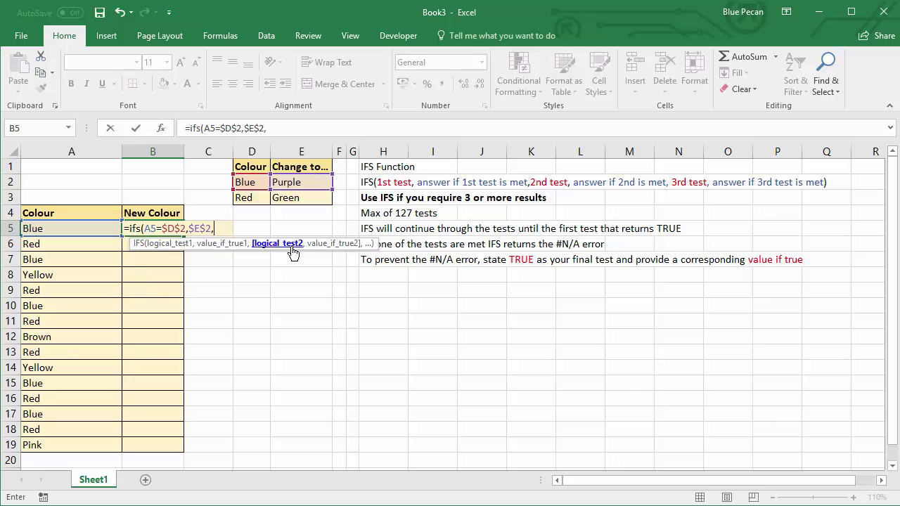
- Complete the B5 formula with a second test A5=$D$3 returning $E$3, and fill it down to B19
left_click(83, 225)
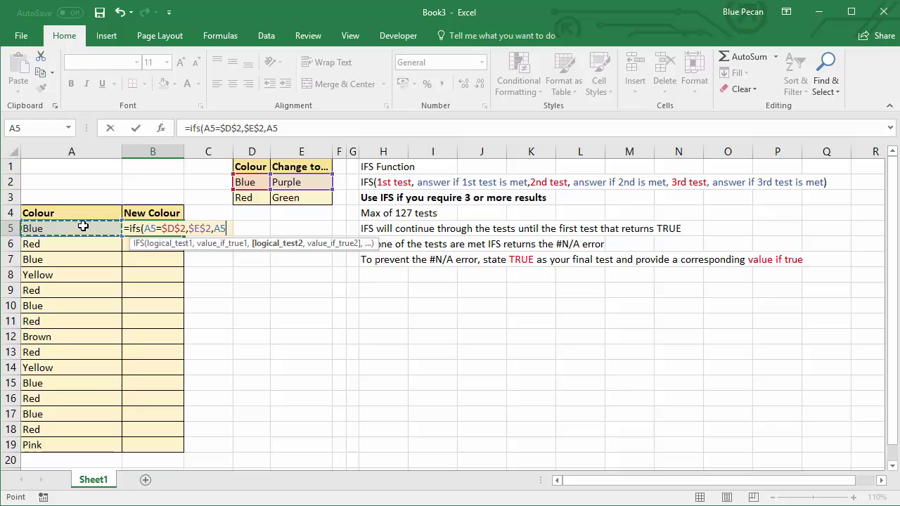
type("=")
left_click(241, 197)
key("F4")
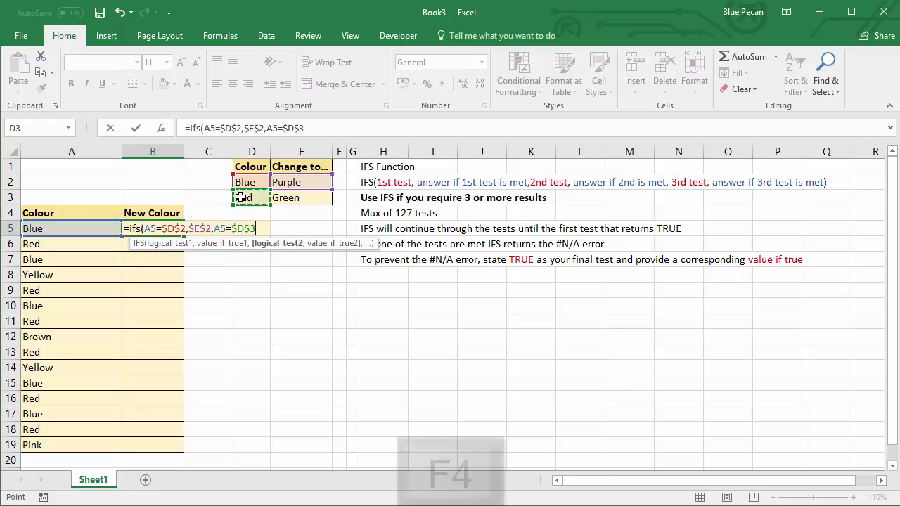
type(",")
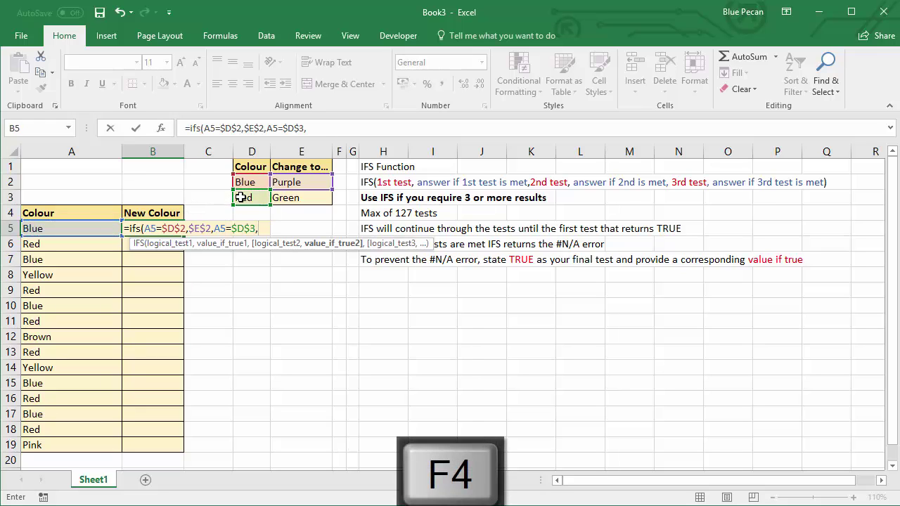
left_click(293, 199)
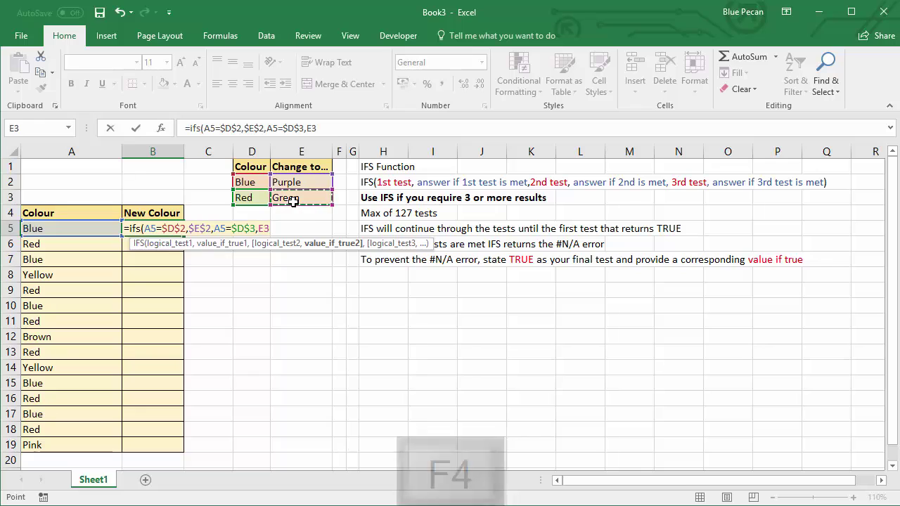
key("F4")
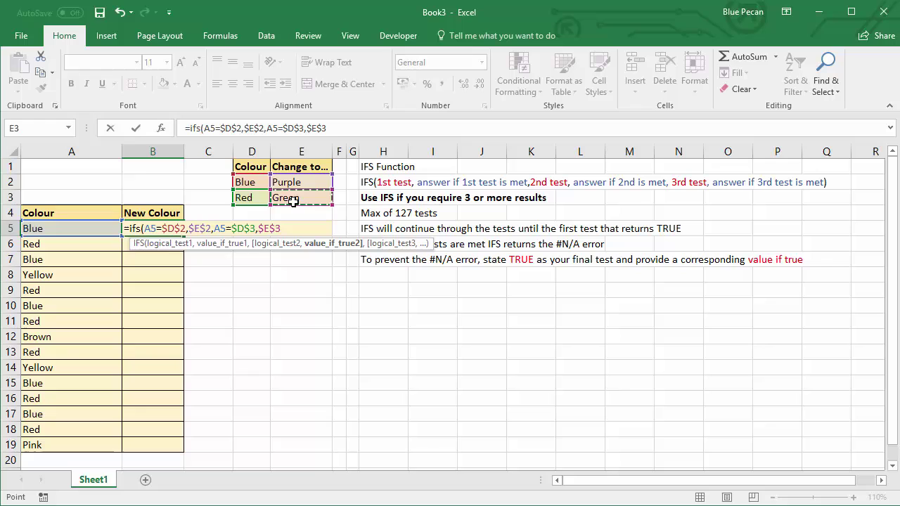
type(")")
key("Return")
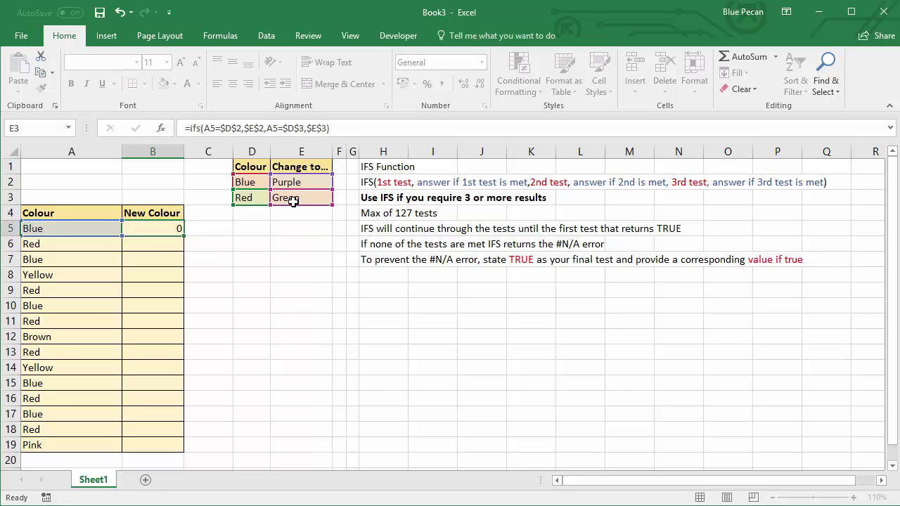
left_click(173, 230)
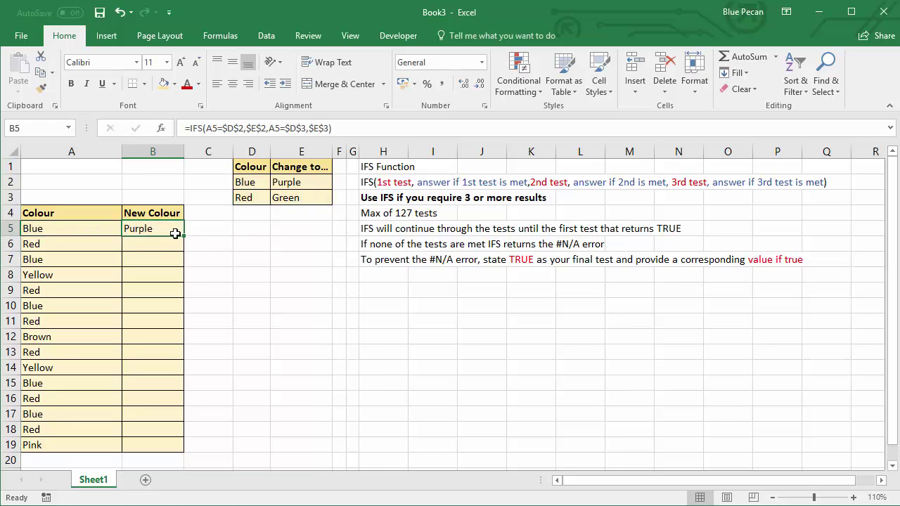
double_click(184, 236)
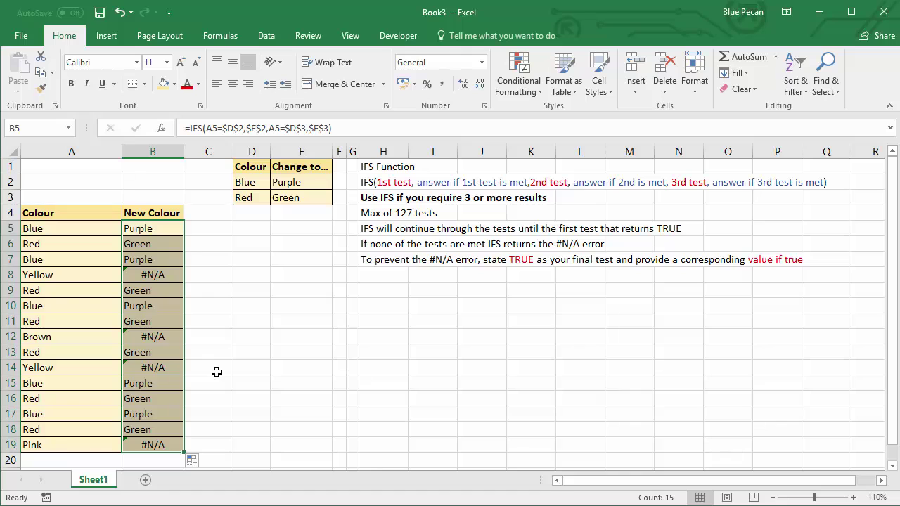
- Add a final TRUE test returning A5 to the IFS formula in B5, and refill the column down to B19
double_click(172, 231)
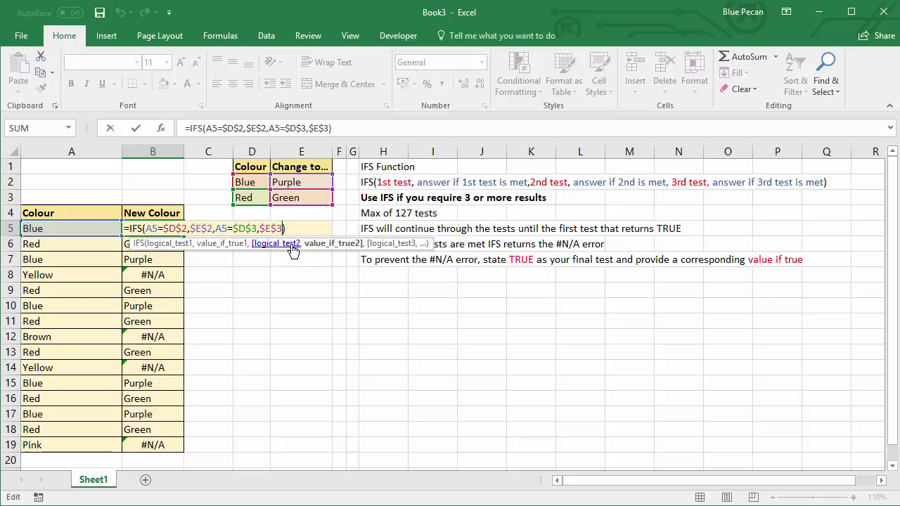
type(",")
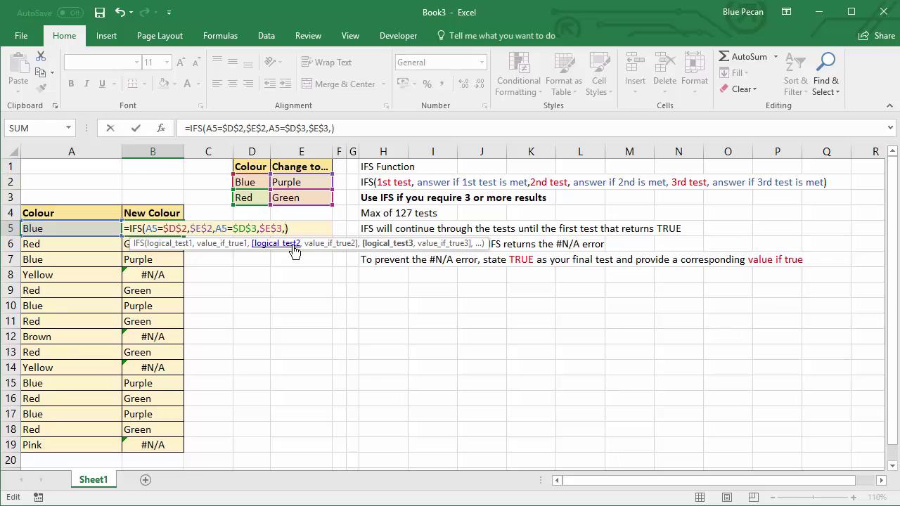
type("TRUE")
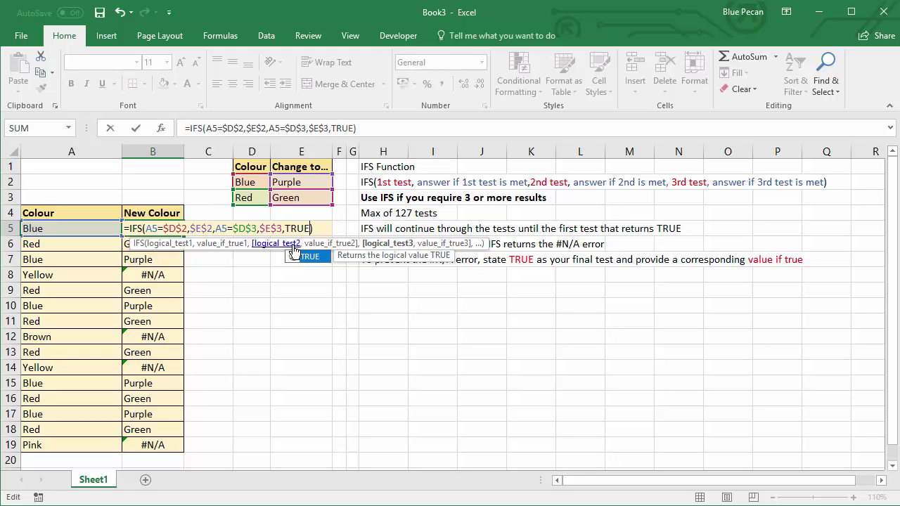
type(",")
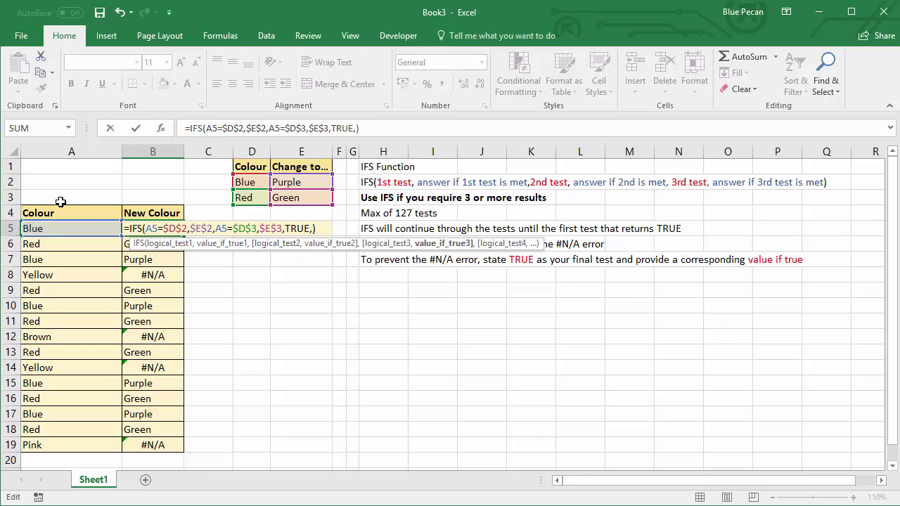
left_click(43, 227)
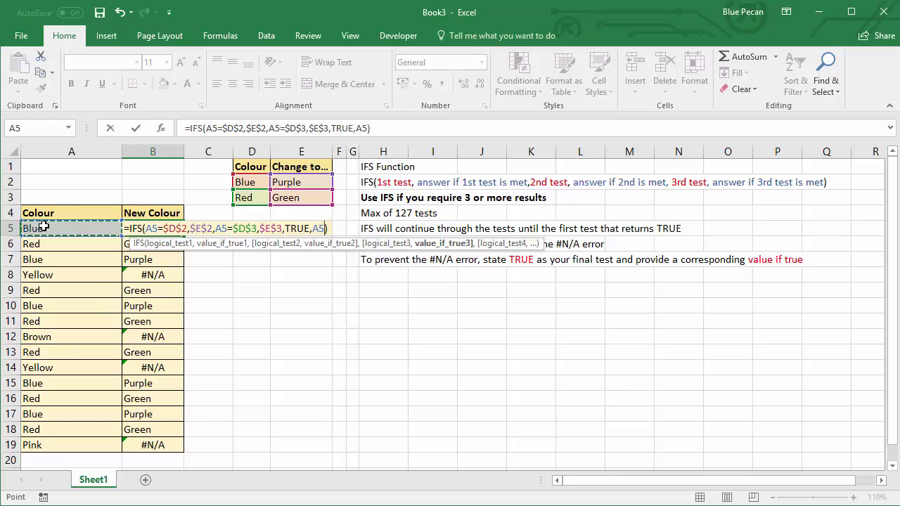
key("Return")
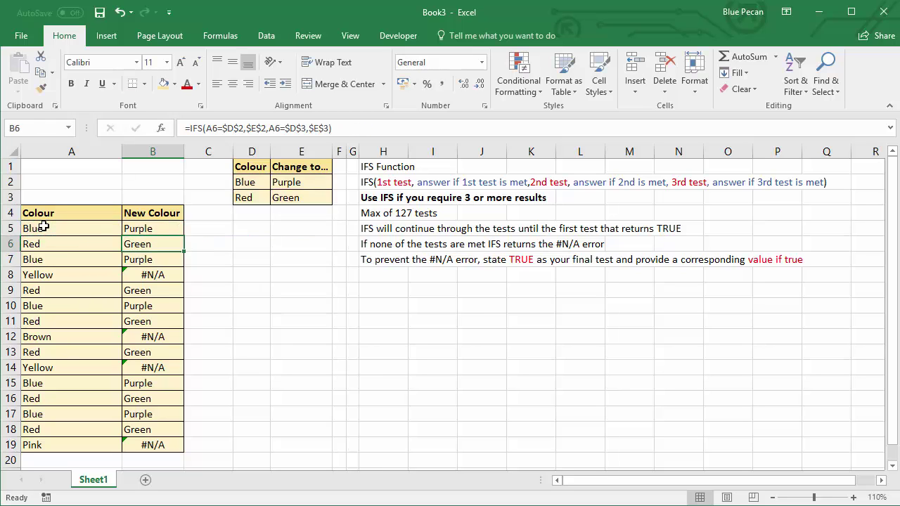
left_click(181, 230)
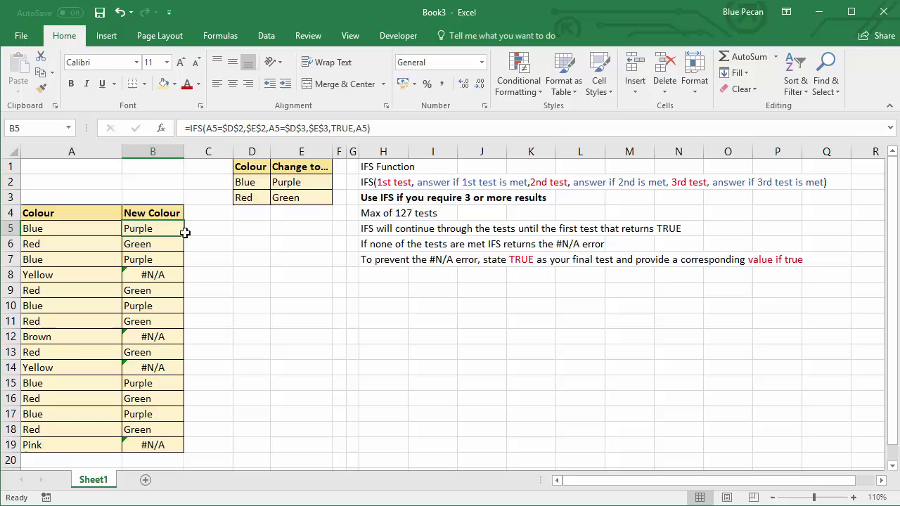
double_click(184, 235)
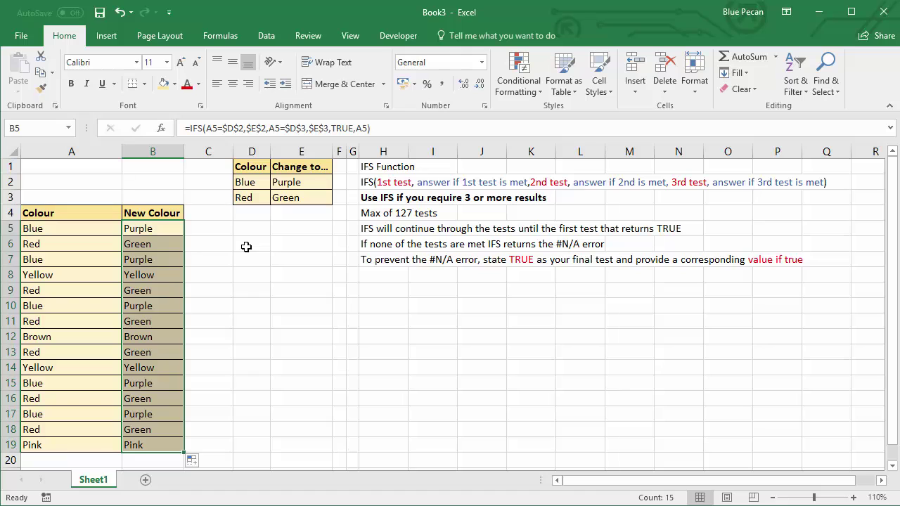
- Open the IFS formula in B5 for editing to examine its arguments
double_click(175, 229)
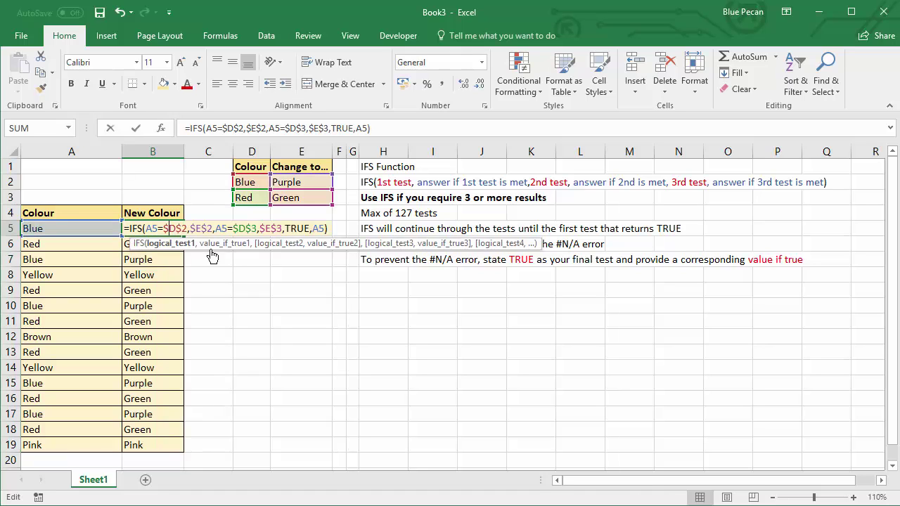